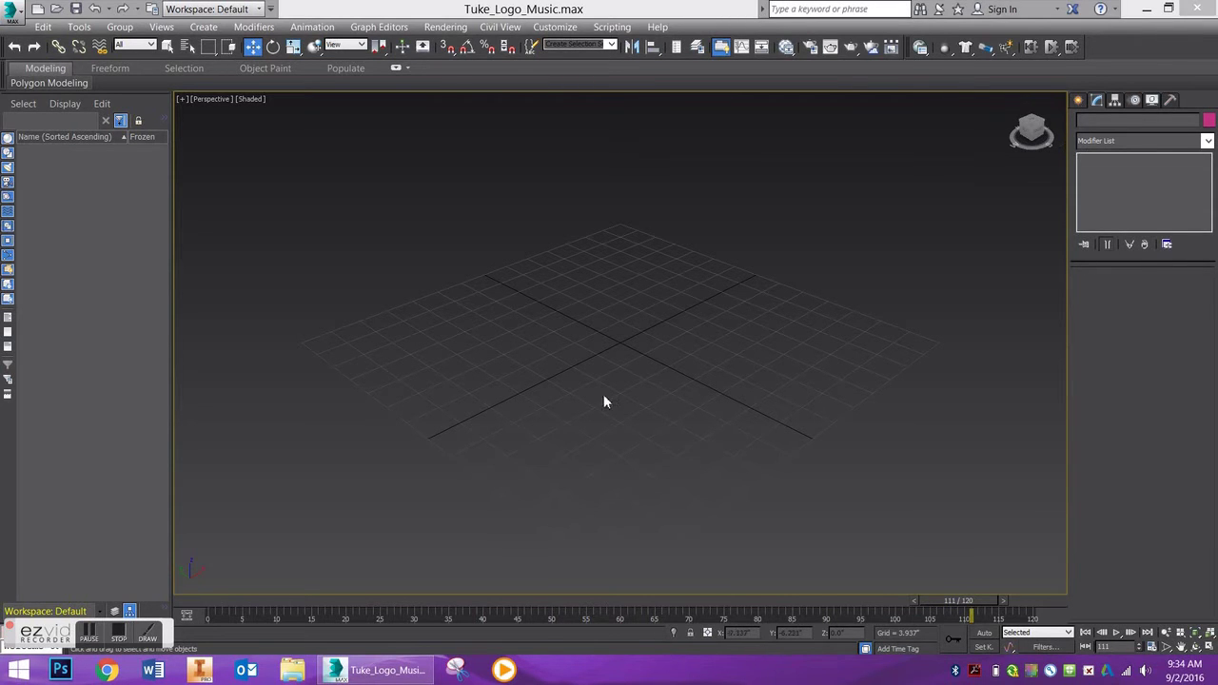
- Create a TUKETORIAL text spline at the origin of the Front view in the four-viewport layout
{"action": "left_click", "coordinate": [1078, 98]}
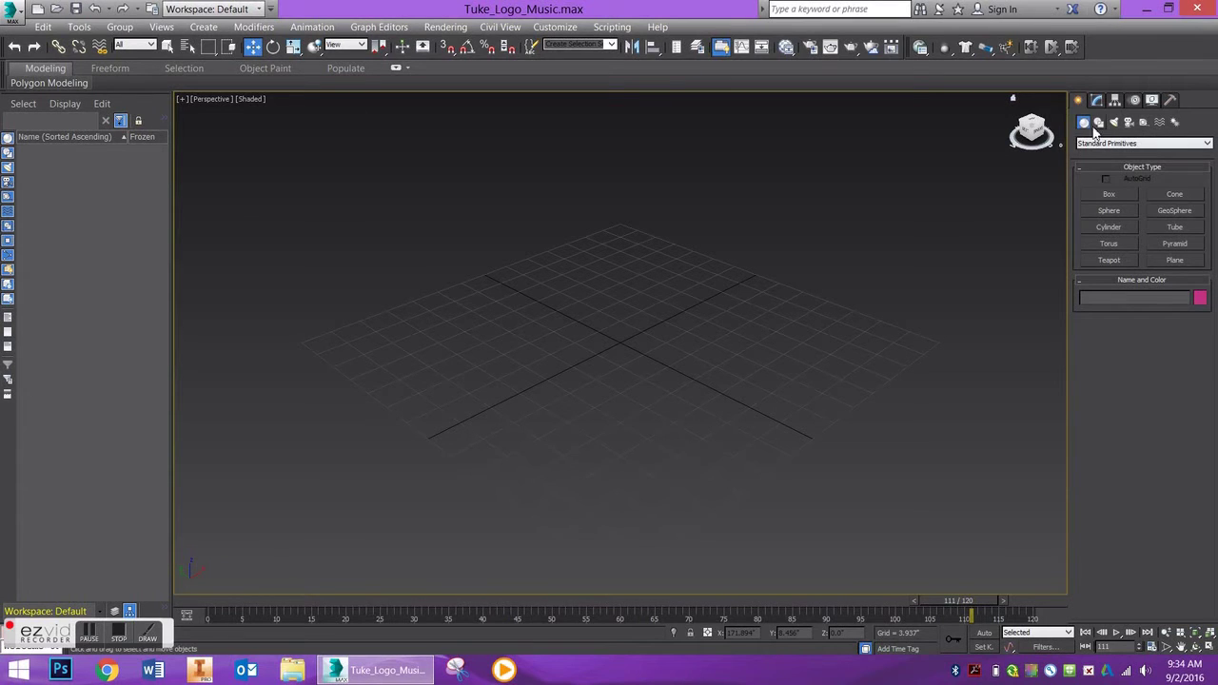
{"action": "left_click", "coordinate": [1099, 123]}
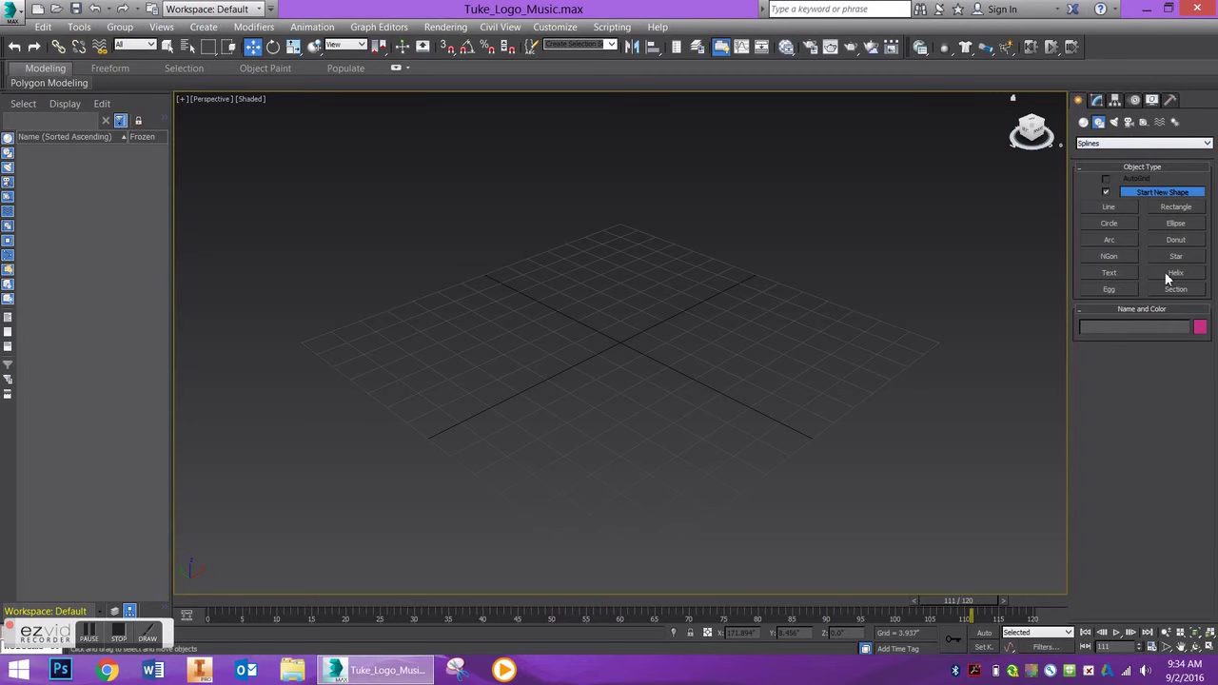
{"action": "left_click", "coordinate": [1109, 274]}
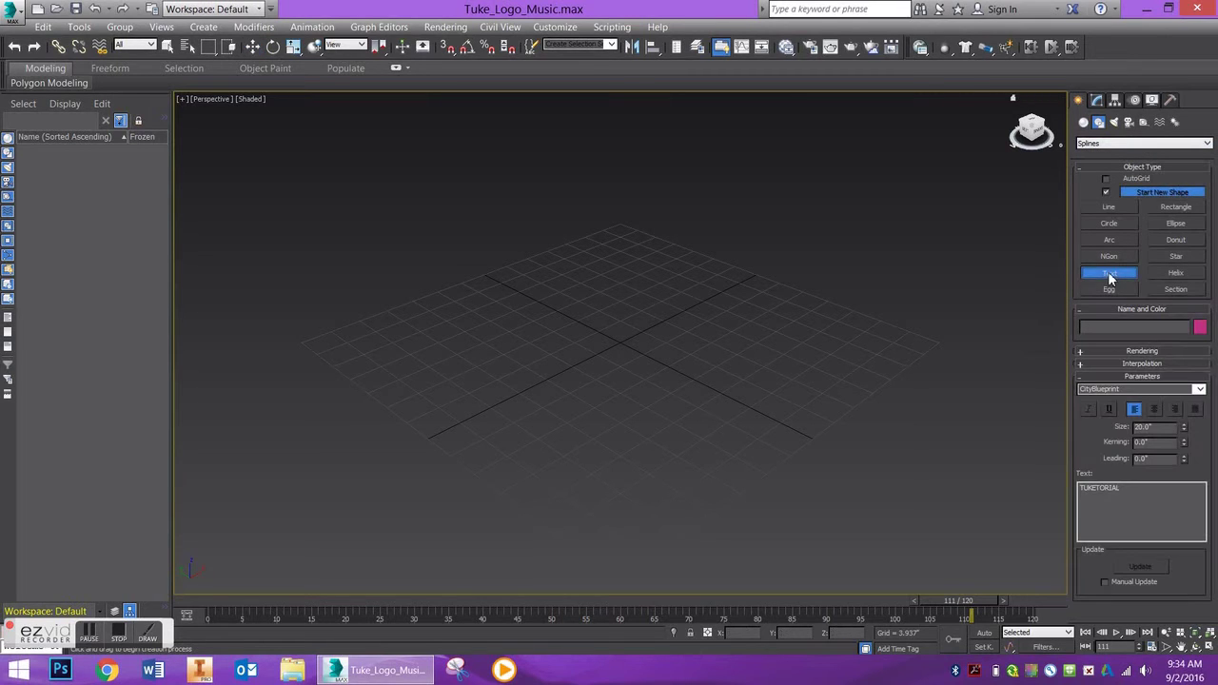
{"action": "left_click", "coordinate": [625, 344]}
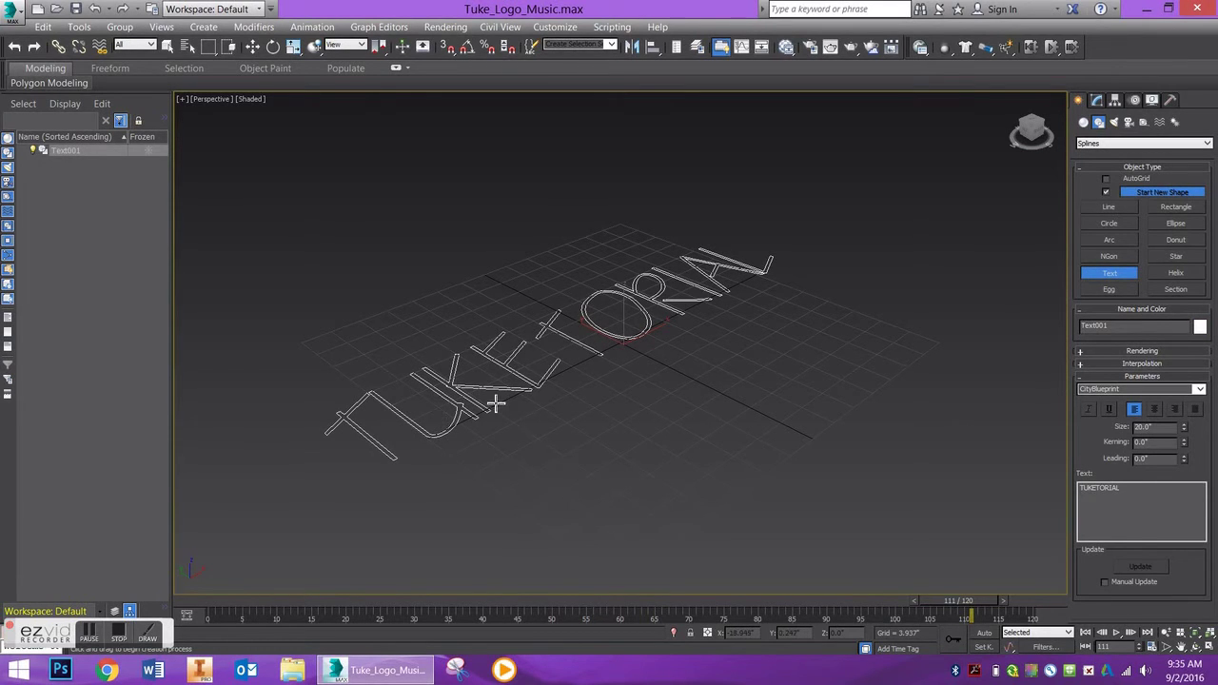
{"action": "key", "text": "ctrl+z"}
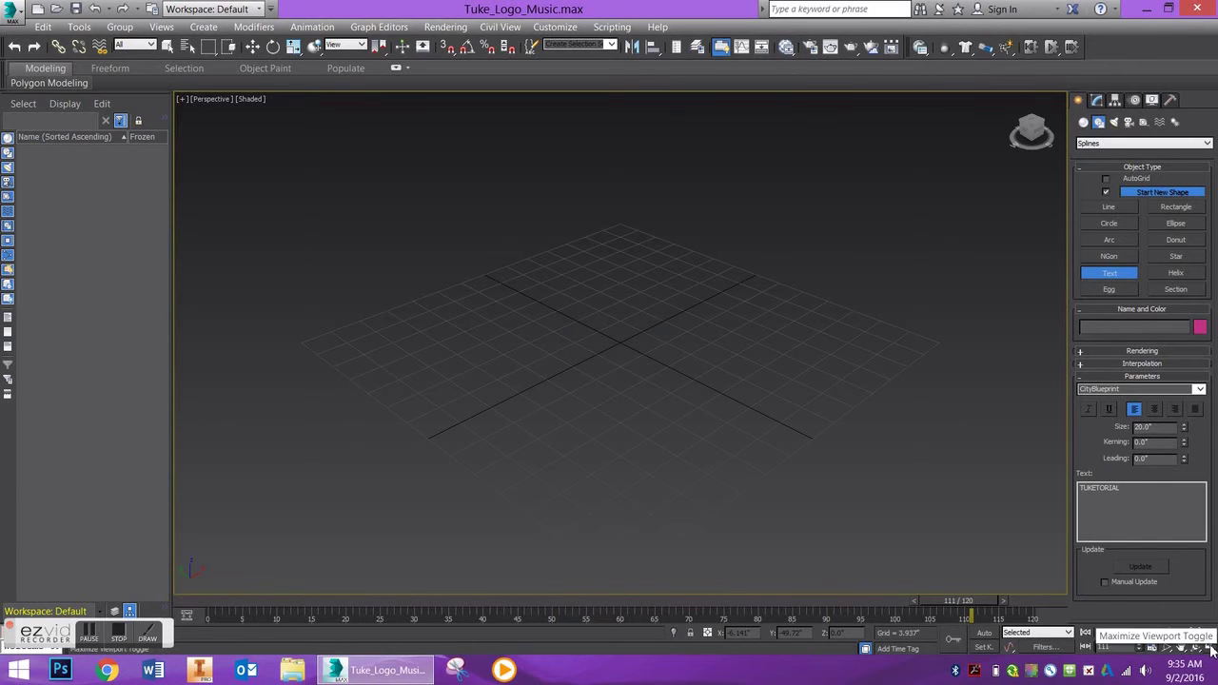
{"action": "left_click", "coordinate": [1210, 648]}
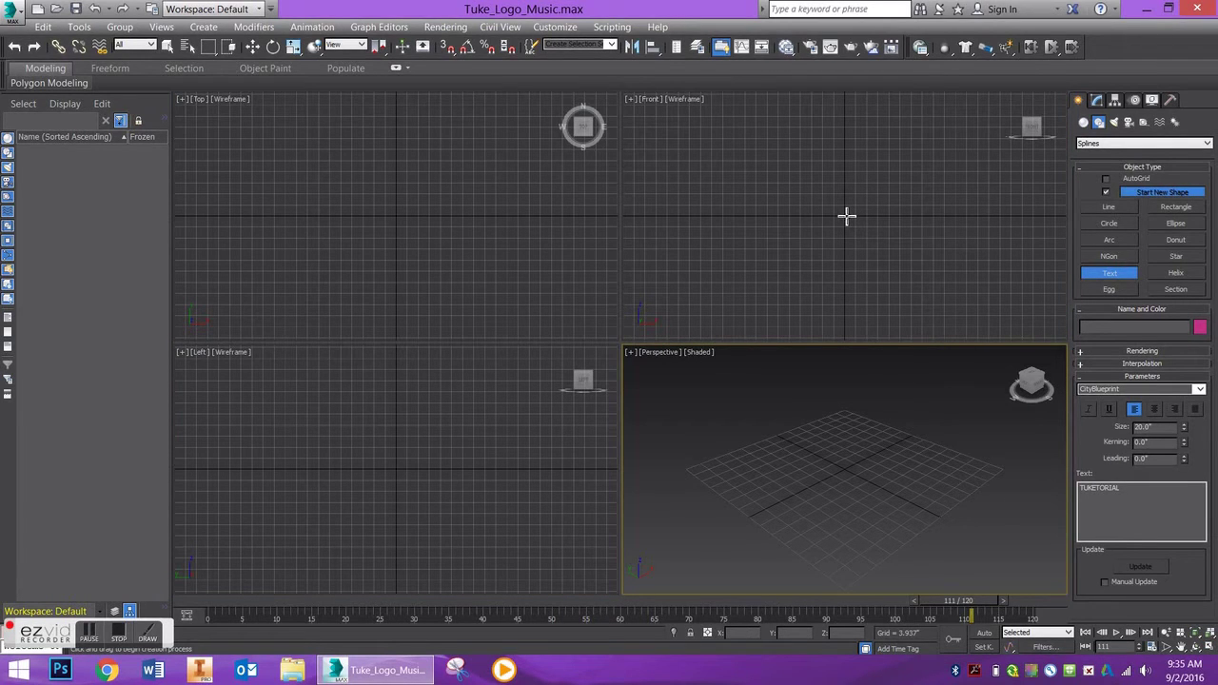
{"action": "right_click", "coordinate": [846, 217]}
{"action": "left_click", "coordinate": [849, 216]}
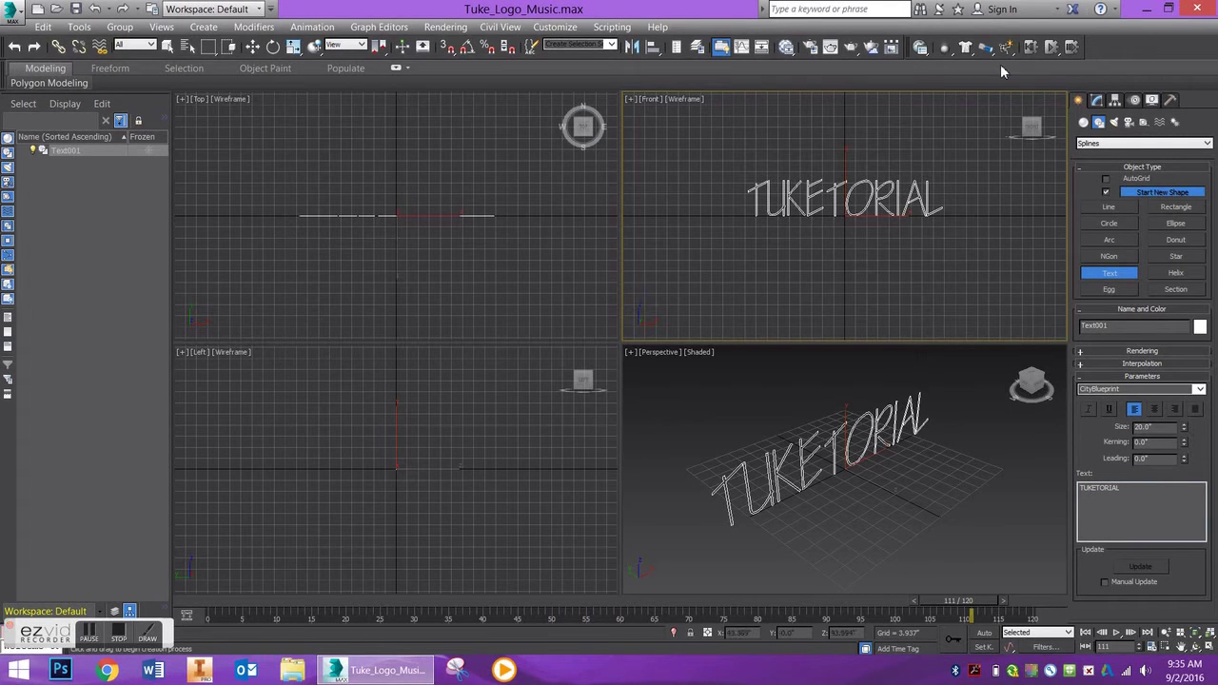
- Render the Front view to check how the flat text spline appears, and close the render
{"action": "left_click", "coordinate": [852, 50]}
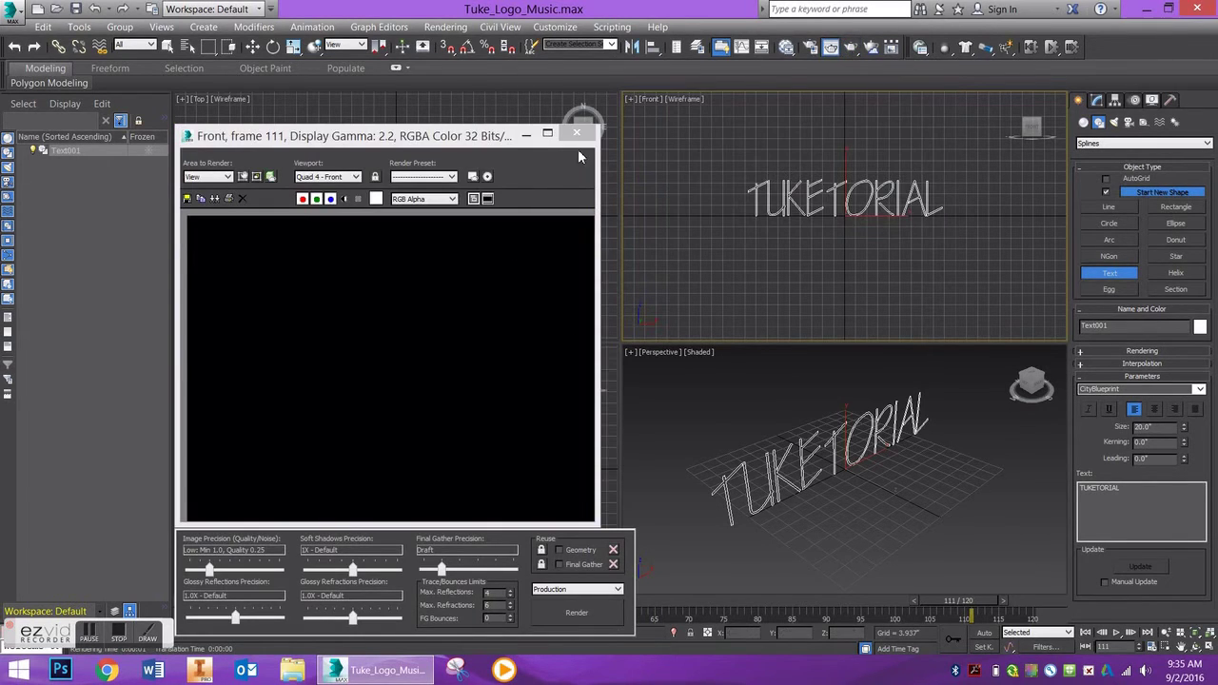
{"action": "left_click", "coordinate": [577, 132]}
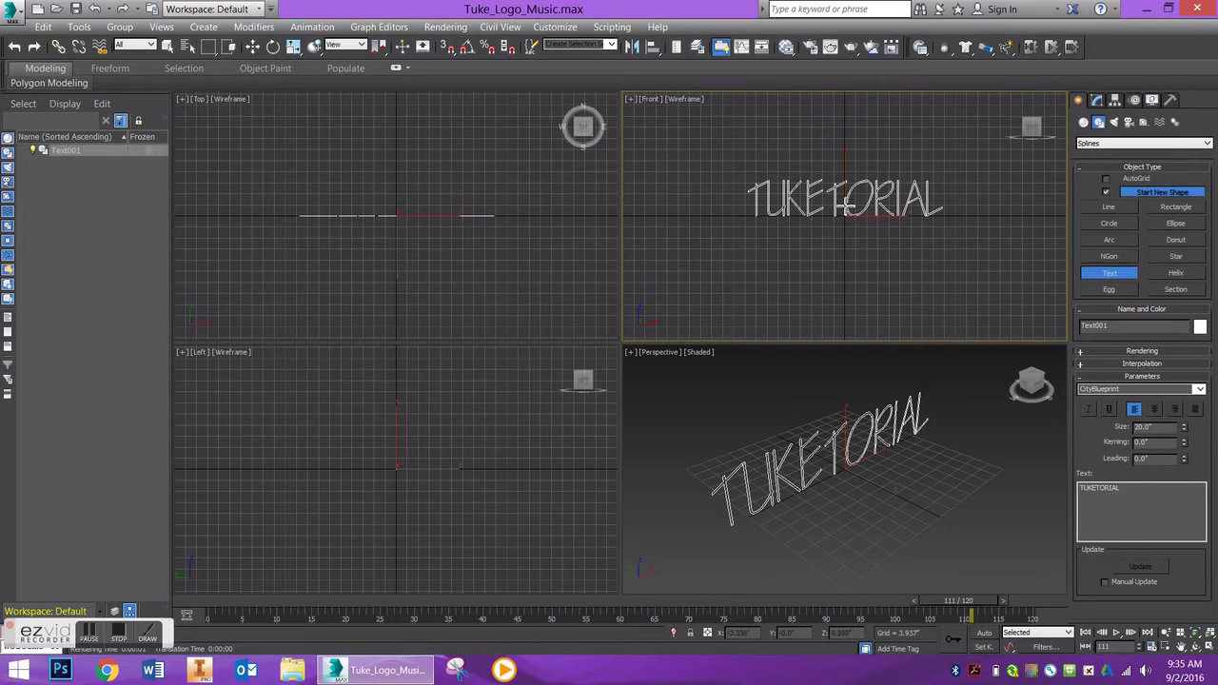
{"action": "key", "text": "w"}
{"action": "scroll", "coordinate": [852, 245], "scroll_direction": "up", "scroll_amount": 5}
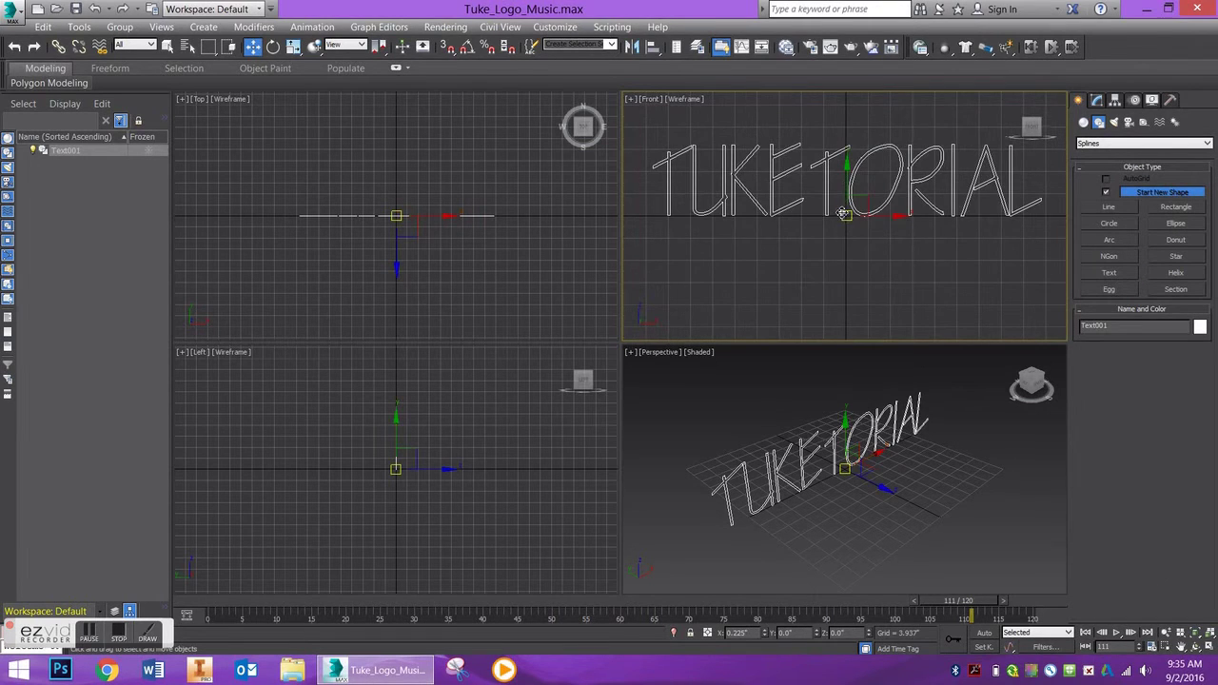
{"action": "scroll", "coordinate": [842, 246], "scroll_direction": "down", "scroll_amount": 3}
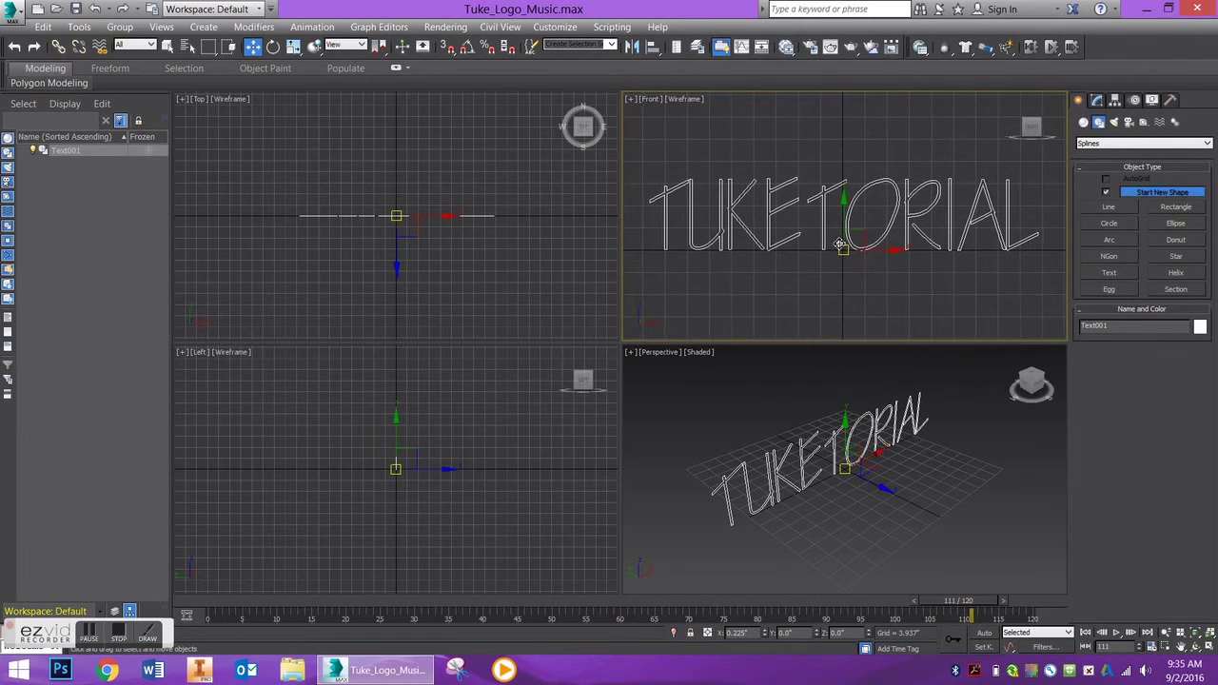
- Try Comic Sans MS Bold Italic as the font of the TUKETORIAL text
{"action": "left_click", "coordinate": [1096, 101]}
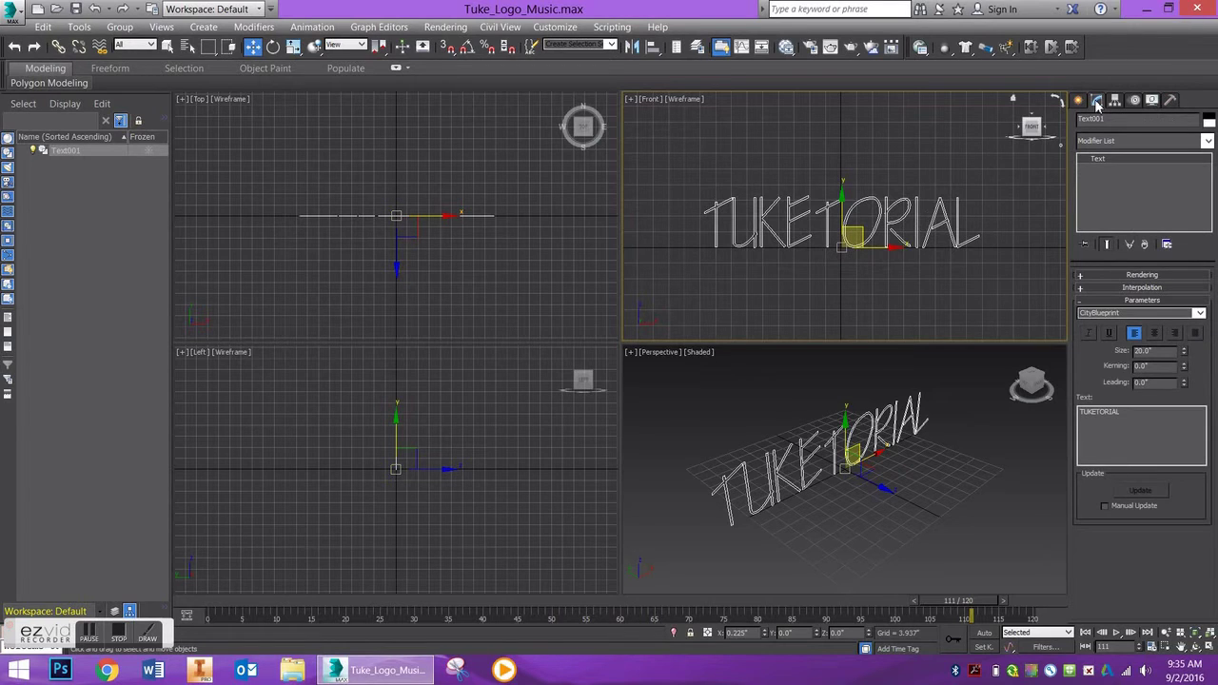
{"action": "left_click", "coordinate": [1108, 314]}
{"action": "left_click", "coordinate": [1201, 314]}
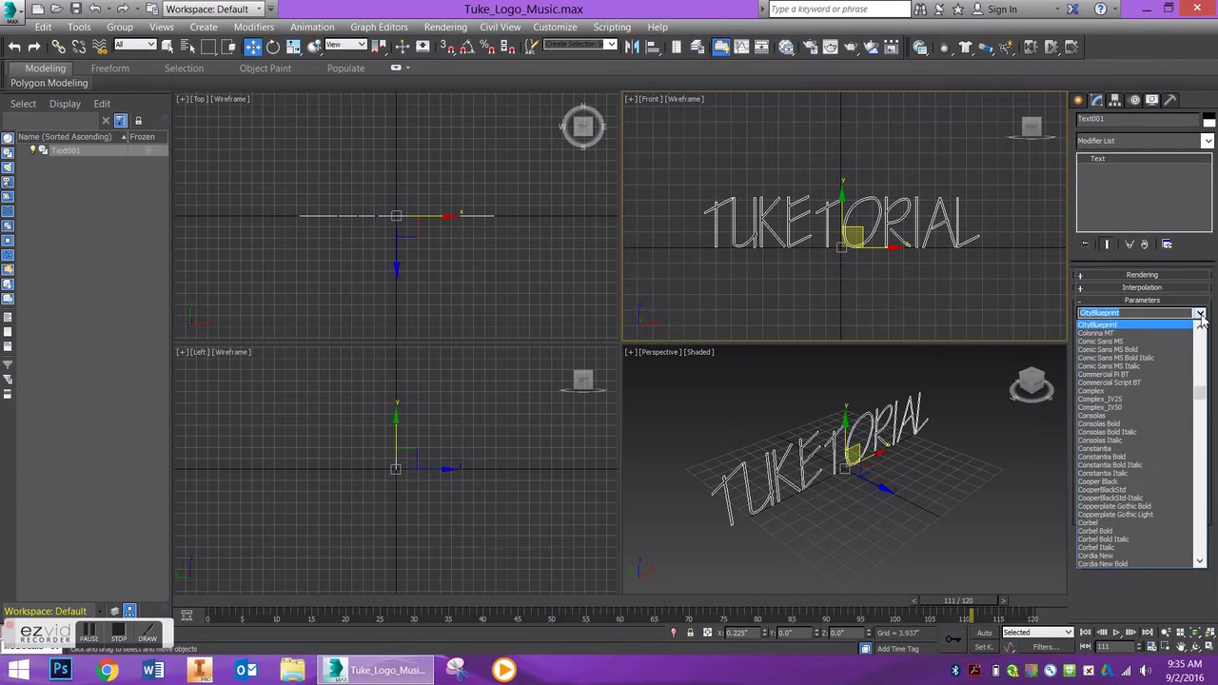
{"action": "key", "text": "Down"}
{"action": "key", "text": "Down"}
{"action": "key", "text": "Down"}
{"action": "key", "text": "Return"}
- Try Constantia Bold as the font of the TUKETORIAL text
{"action": "left_click", "coordinate": [1201, 314]}
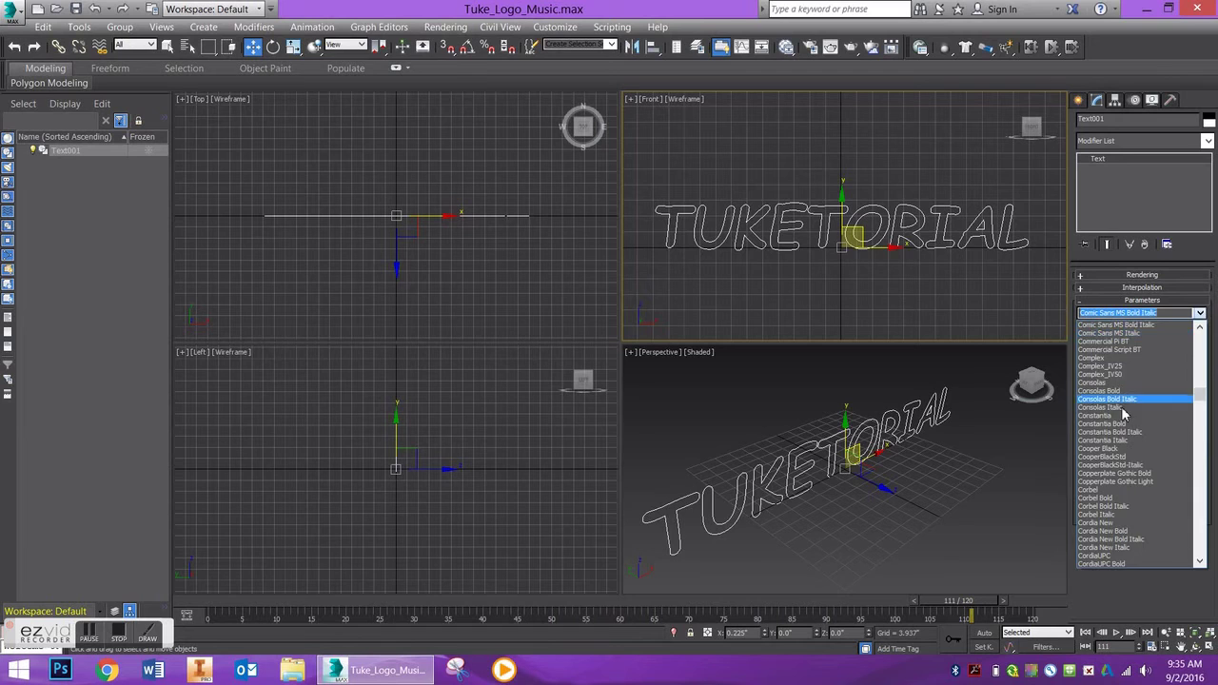
{"action": "key", "text": "Down"}
{"action": "key", "text": "Down"}
{"action": "key", "text": "Down"}
{"action": "key", "text": "Down"}
{"action": "key", "text": "Down"}
{"action": "key", "text": "Down"}
{"action": "key", "text": "Down"}
{"action": "key", "text": "Down"}
{"action": "key", "text": "Down"}
{"action": "key", "text": "Return"}
- Set the font of the TUKETORIAL text to Cordia New Italic
{"action": "left_click", "coordinate": [1201, 314]}
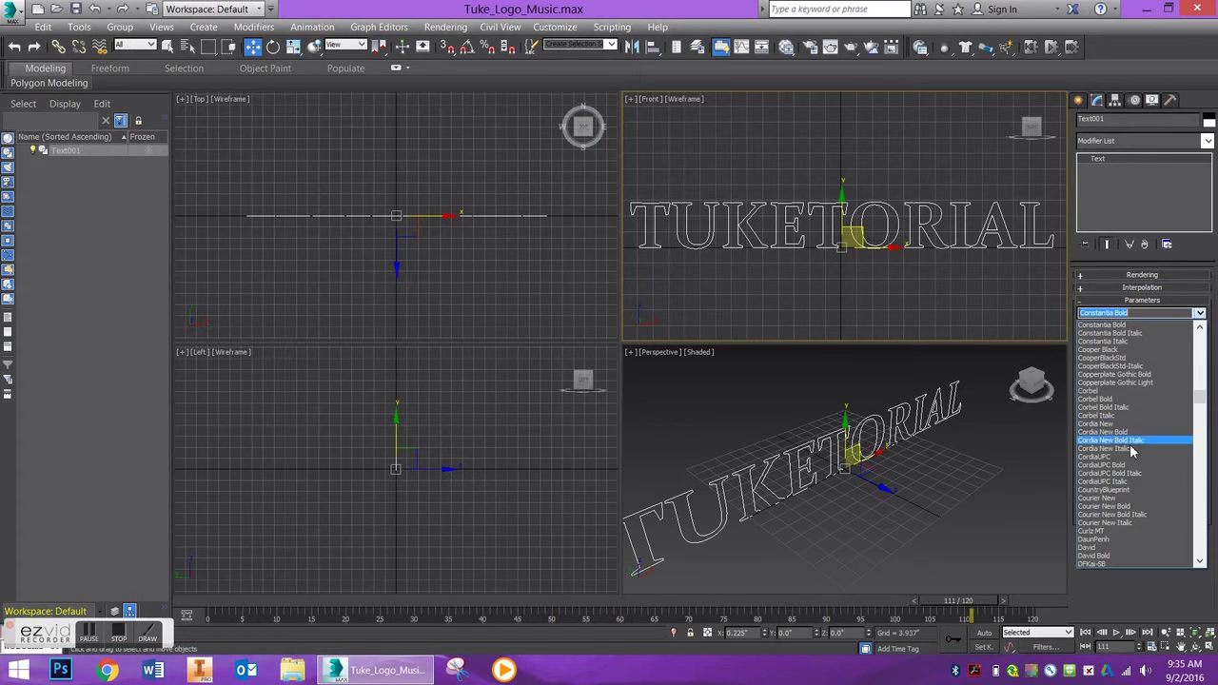
{"action": "key", "text": "Down"}
{"action": "key", "text": "Down"}
{"action": "key", "text": "Down"}
{"action": "key", "text": "Down"}
{"action": "key", "text": "Down"}
{"action": "key", "text": "Down"}
{"action": "key", "text": "Down"}
{"action": "key", "text": "Down"}
{"action": "key", "text": "Down"}
{"action": "key", "text": "Down"}
{"action": "key", "text": "Return"}
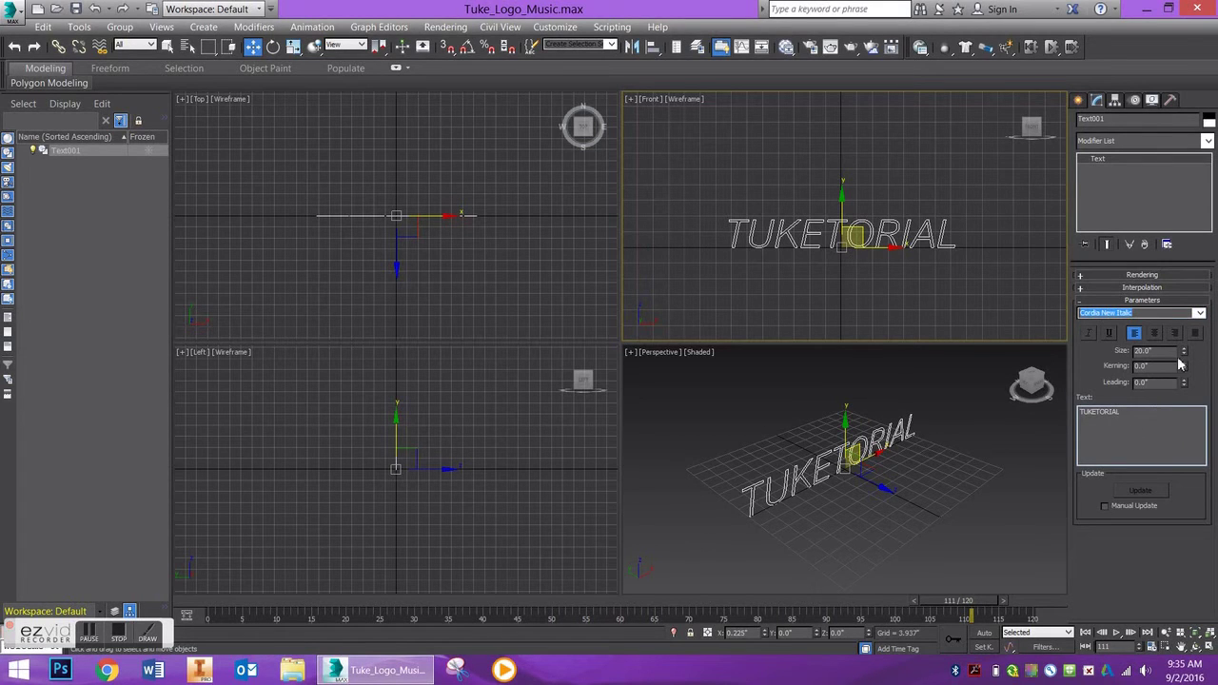
- Enlarge the text to a size of 31.622" with 0.315" kerning and 0 leading
{"action": "left_click_drag", "start_coordinate": [1184, 351], "coordinate": [1183, 379]}
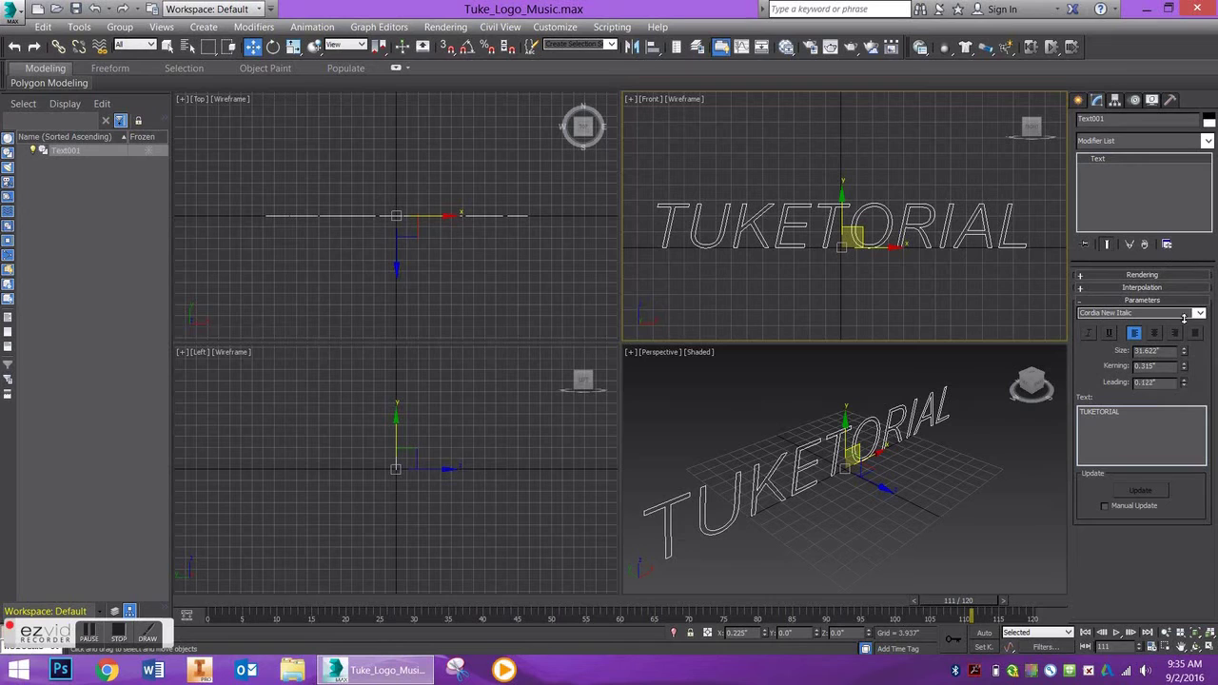
{"action": "double_click", "coordinate": [1167, 381]}
{"action": "type", "text": "0"}
{"action": "key", "text": "Return"}
- Turn on Enable In Renderer and Enable In Viewport for the text spline
{"action": "left_click", "coordinate": [1149, 275]}
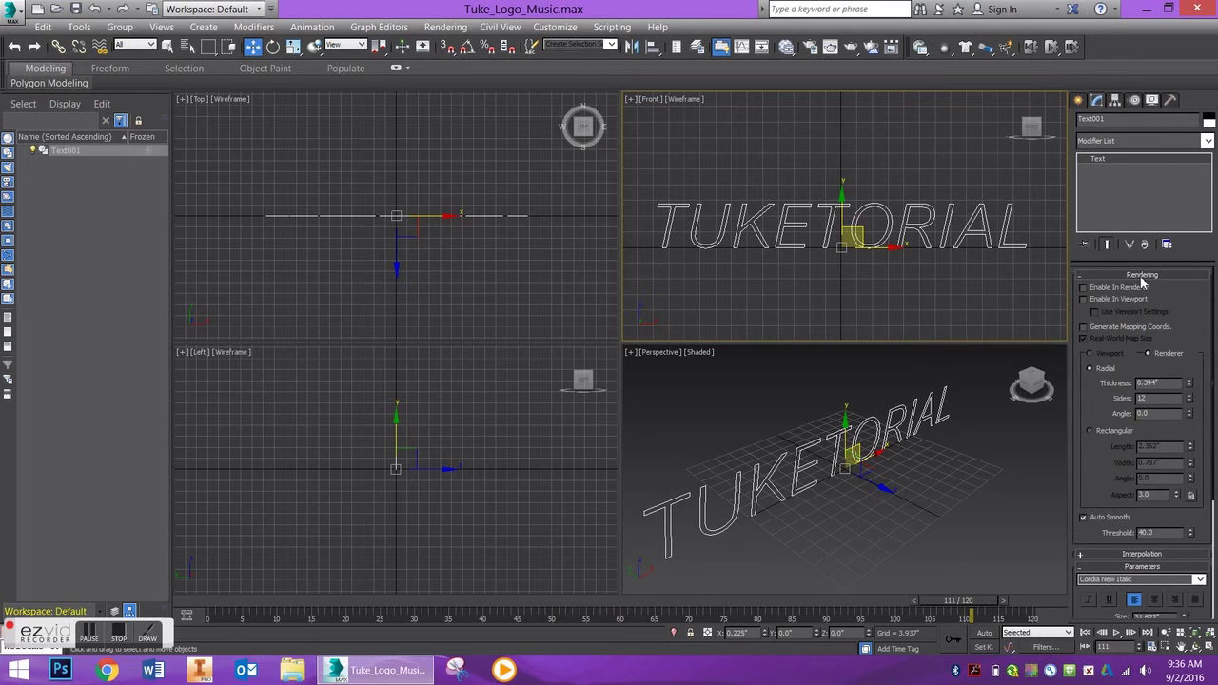
{"action": "left_click", "coordinate": [1081, 293]}
{"action": "left_click", "coordinate": [1081, 296]}
{"action": "left_click", "coordinate": [1081, 301]}
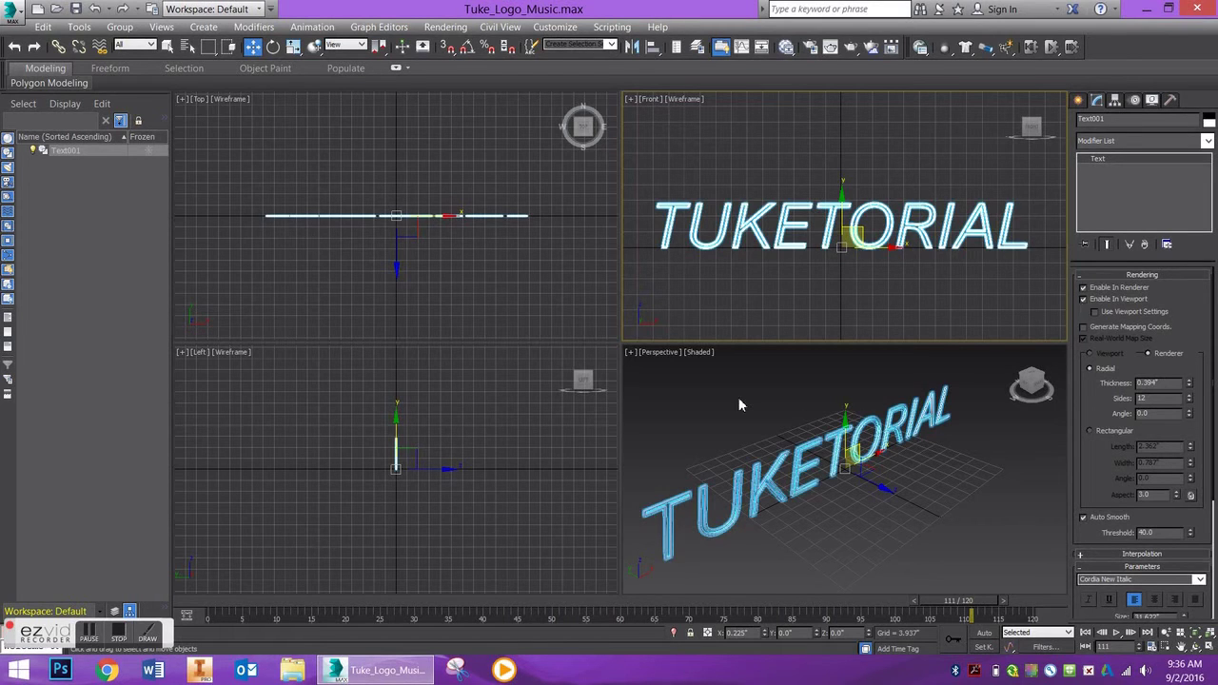
- Render a close-up of the text's tubular outline in the Perspective view and close the render
{"action": "left_click", "coordinate": [737, 434]}
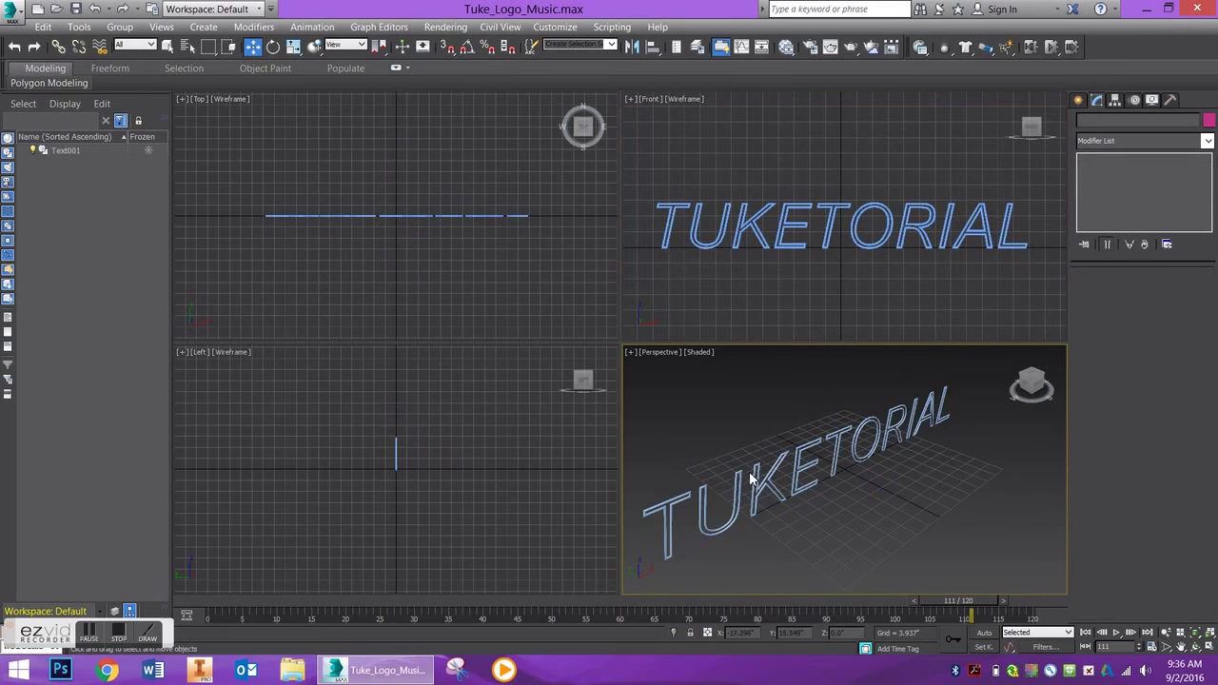
{"action": "scroll", "coordinate": [740, 481], "scroll_direction": "up", "scroll_amount": 5}
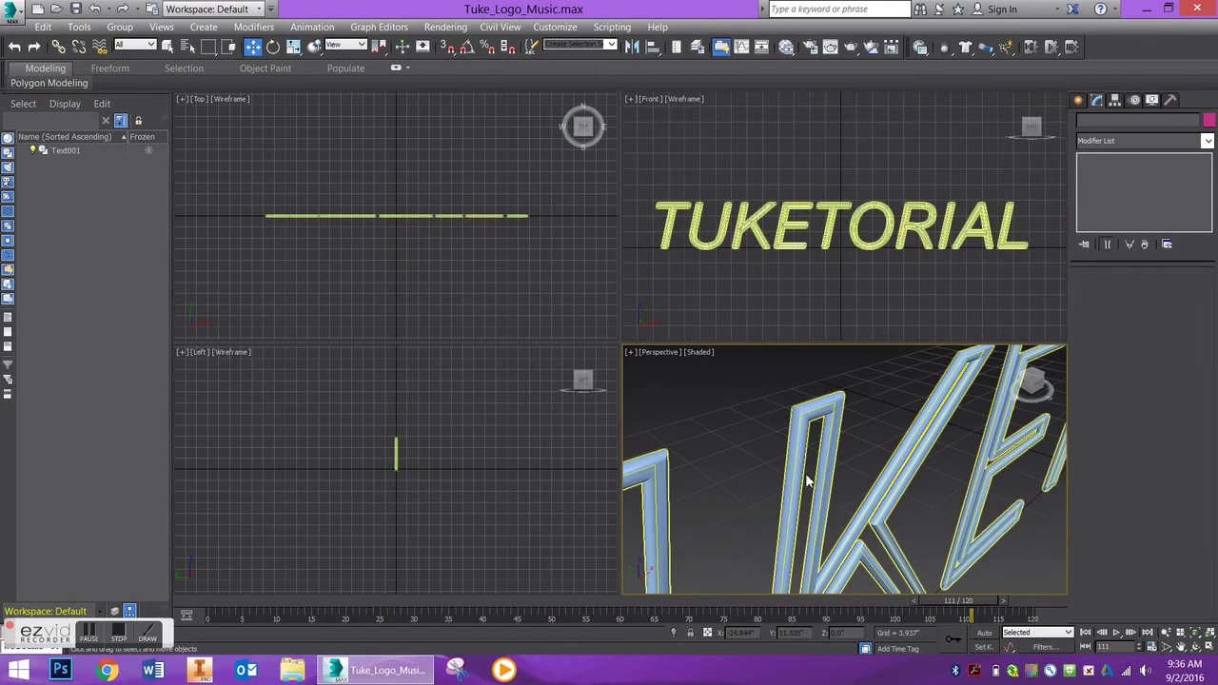
{"action": "key", "text": "shift+q"}
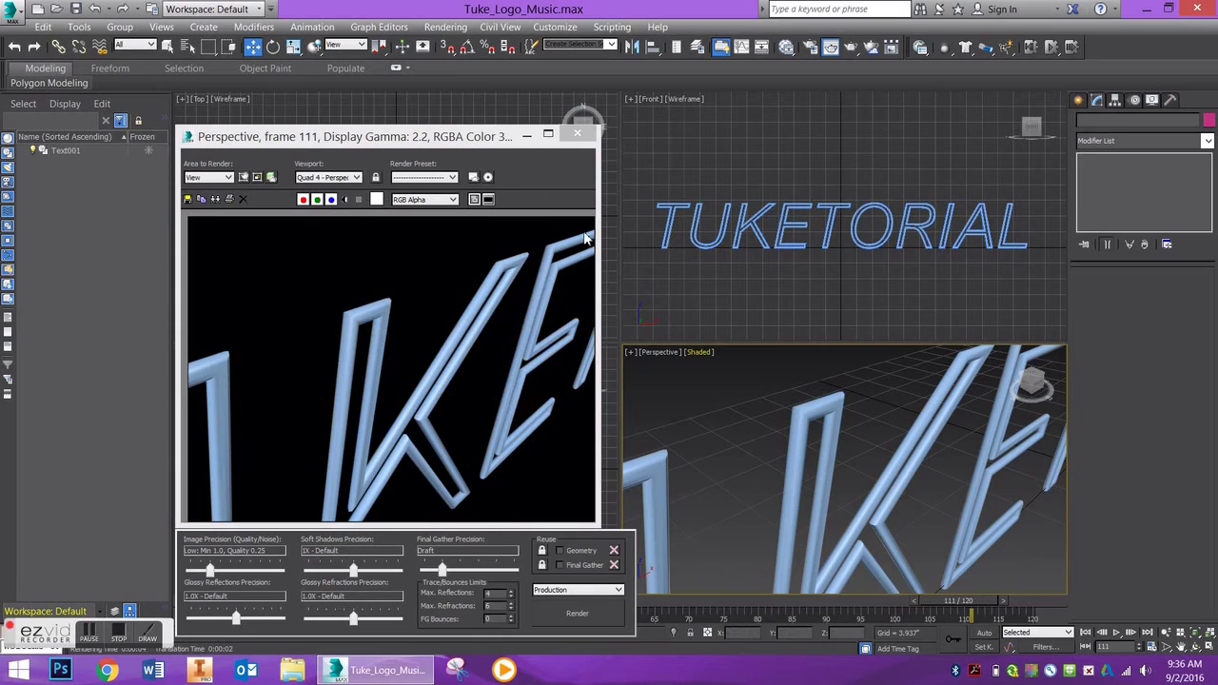
{"action": "left_click", "coordinate": [577, 134]}
{"action": "scroll", "coordinate": [734, 427], "scroll_direction": "down", "scroll_amount": 5}
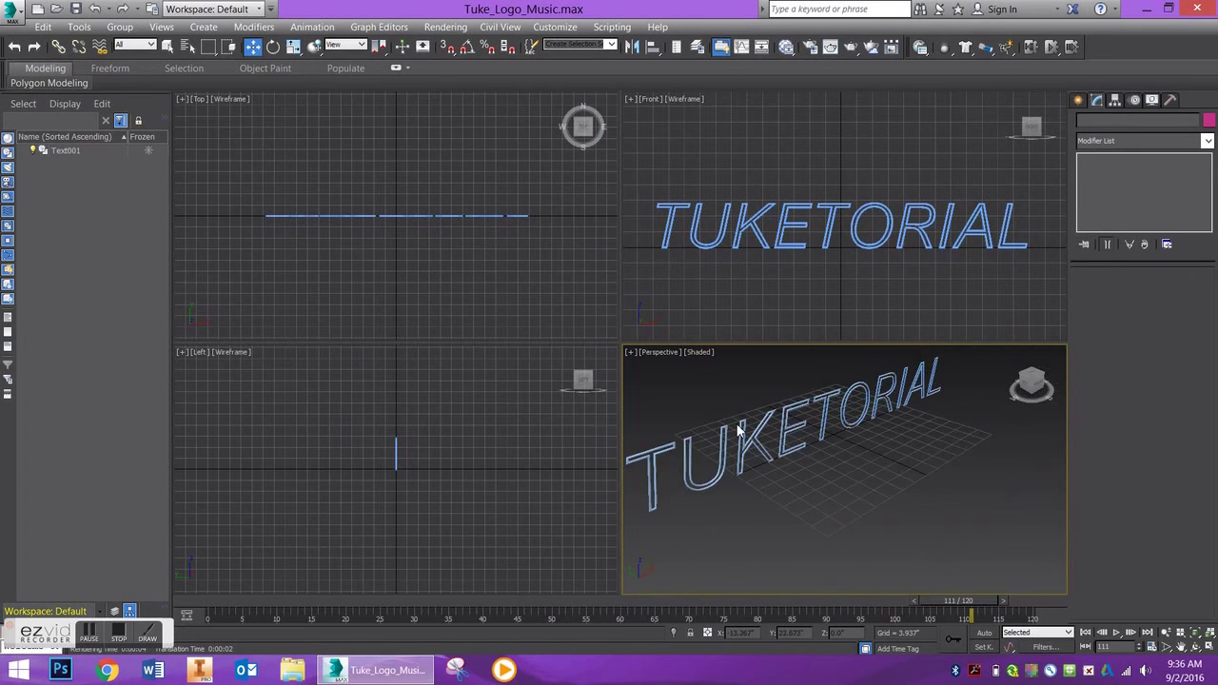
- Try the Rectangular cross-section on the text's outline, and return it to Radial with a thickness of 0.331"
{"action": "left_click", "coordinate": [738, 431]}
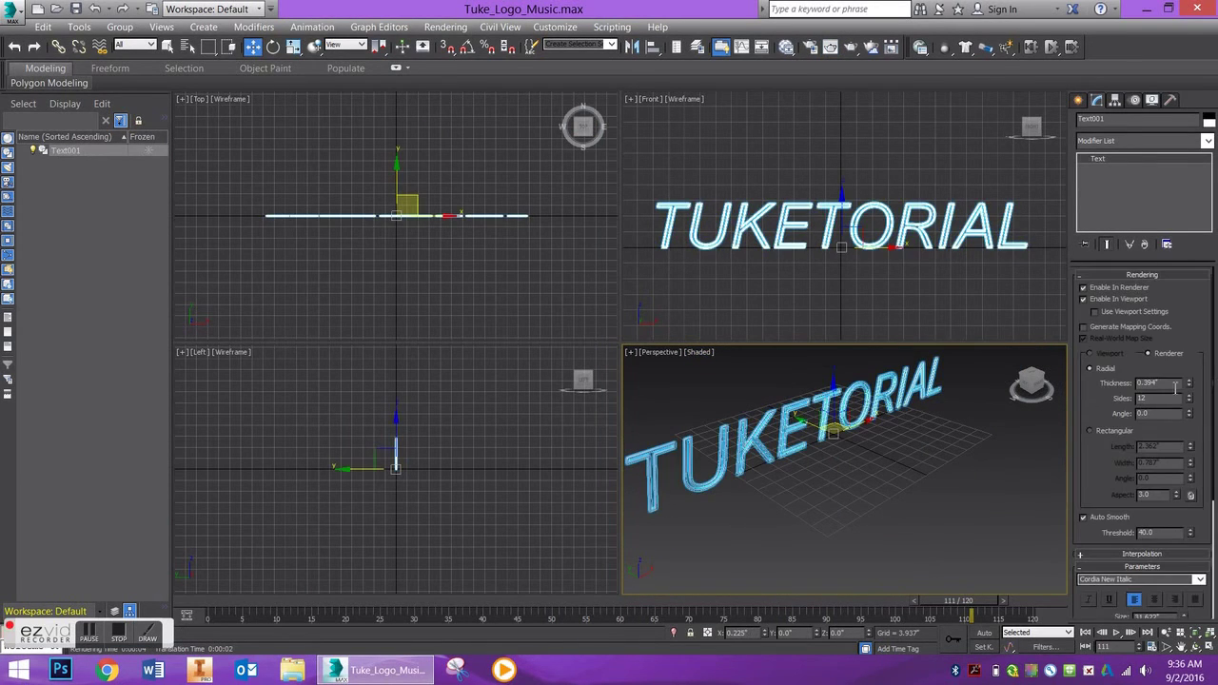
{"action": "scroll", "coordinate": [741, 428], "scroll_direction": "up", "scroll_amount": 5}
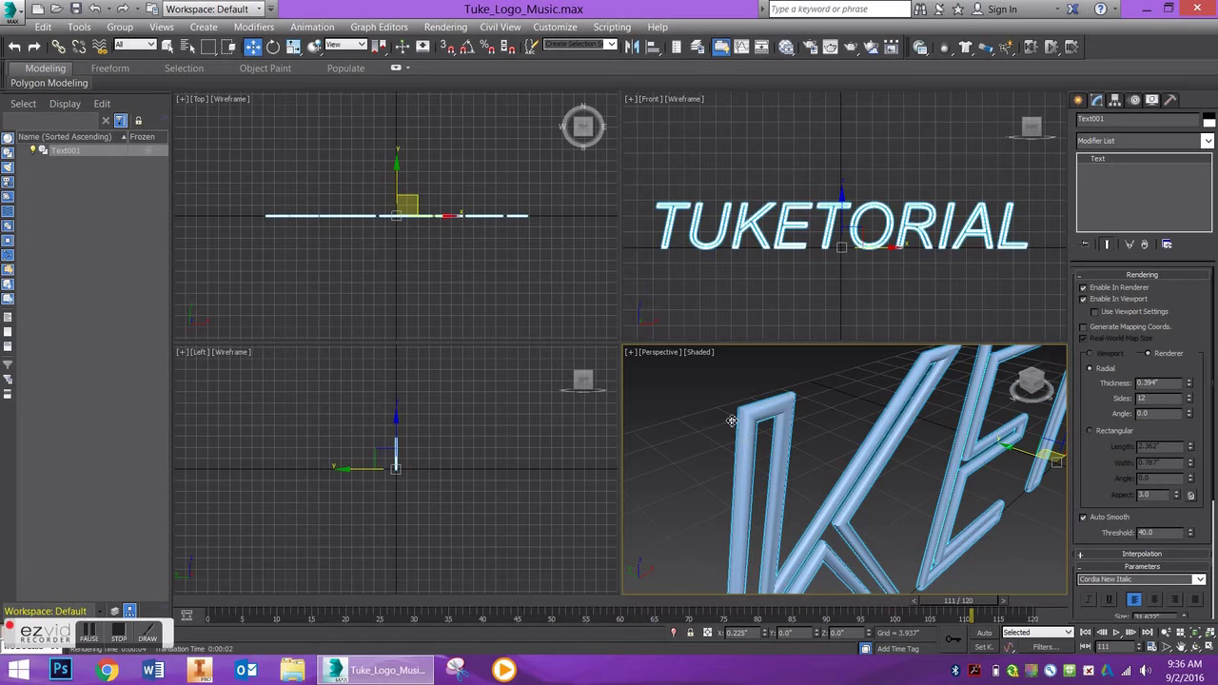
{"action": "left_click", "coordinate": [1090, 430]}
{"action": "scroll", "coordinate": [1096, 419], "scroll_direction": "down", "scroll_amount": 2}
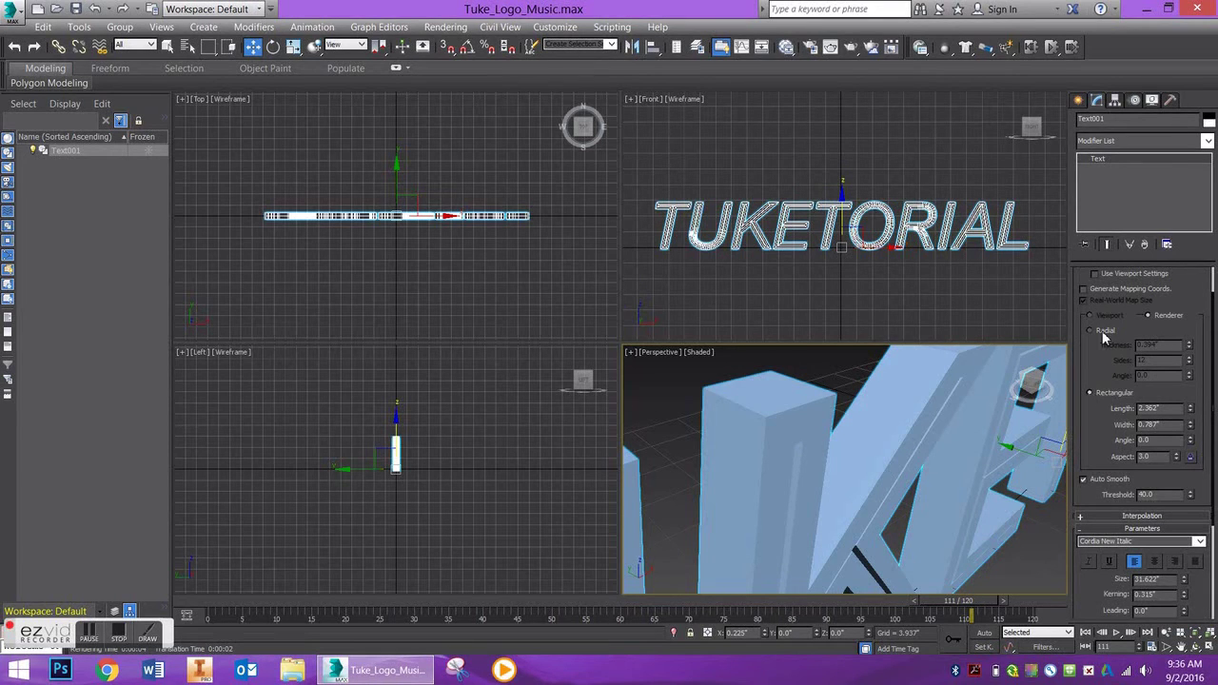
{"action": "left_click", "coordinate": [1089, 330]}
{"action": "mouse_move", "coordinate": [1189, 348]}
{"action": "left_mouse_down"}
{"action": "mouse_move", "coordinate": [1189, 376]}
{"action": "mouse_move", "coordinate": [1190, 351]}
{"action": "left_mouse_up"}
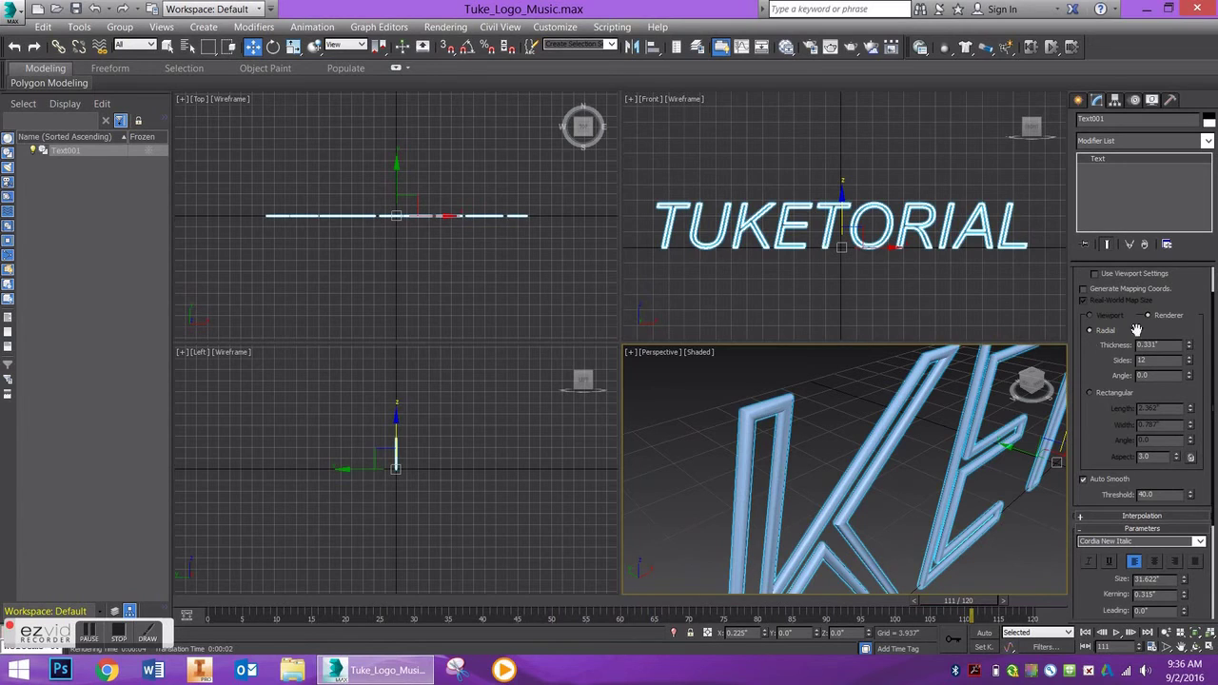
- Turn off Enable In Renderer and Enable In Viewport for the text spline
{"action": "scroll", "coordinate": [1209, 314], "scroll_direction": "up", "scroll_amount": 2}
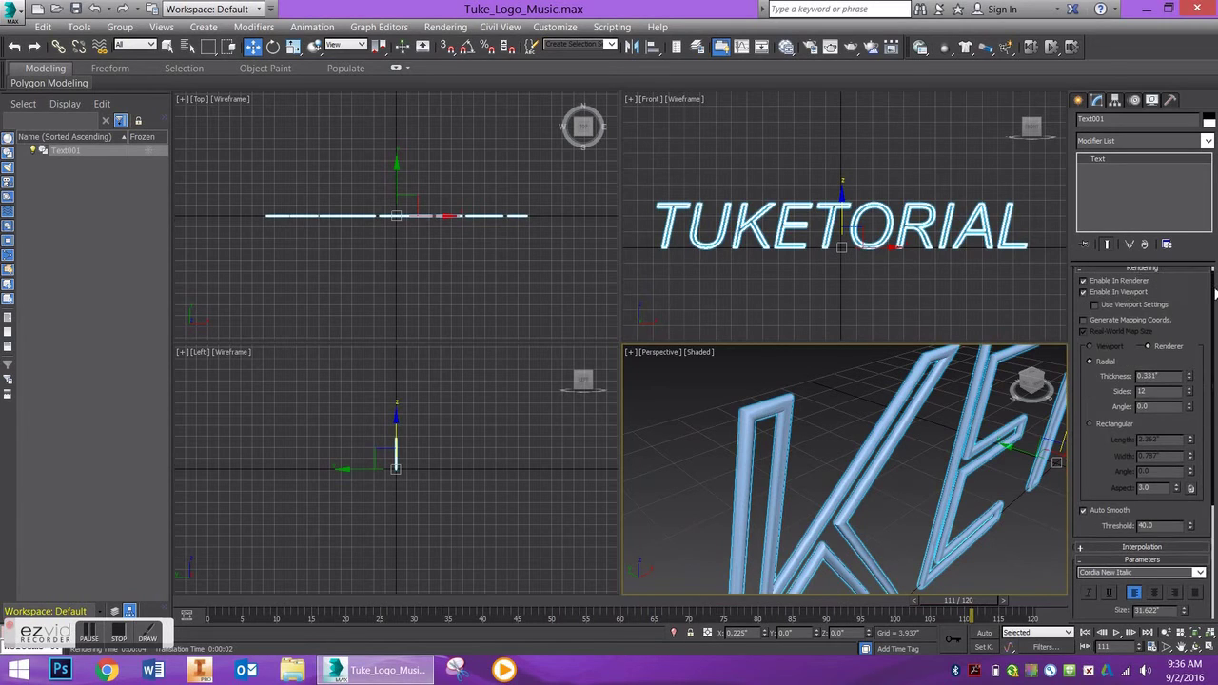
{"action": "left_click", "coordinate": [1085, 288]}
{"action": "left_click", "coordinate": [1085, 300]}
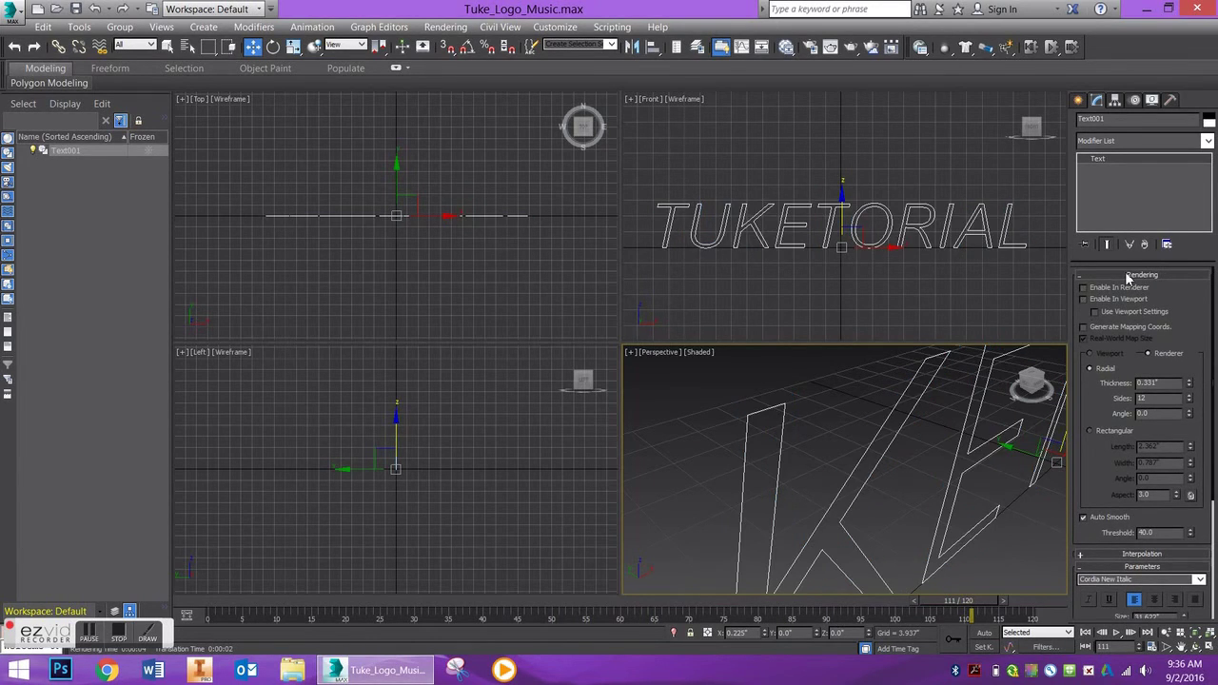
{"action": "left_click", "coordinate": [1122, 274]}
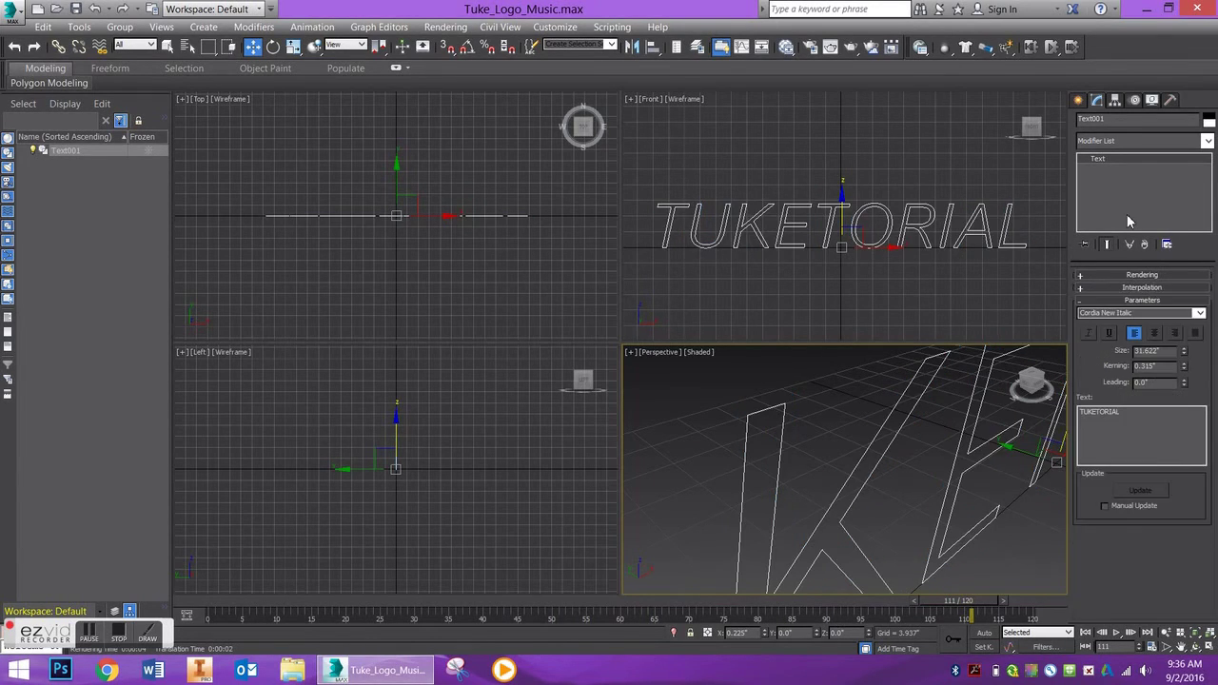
- Add an Extrude modifier to the TUKETORIAL text and set its amount to 3.787"
{"action": "left_click", "coordinate": [1135, 139]}
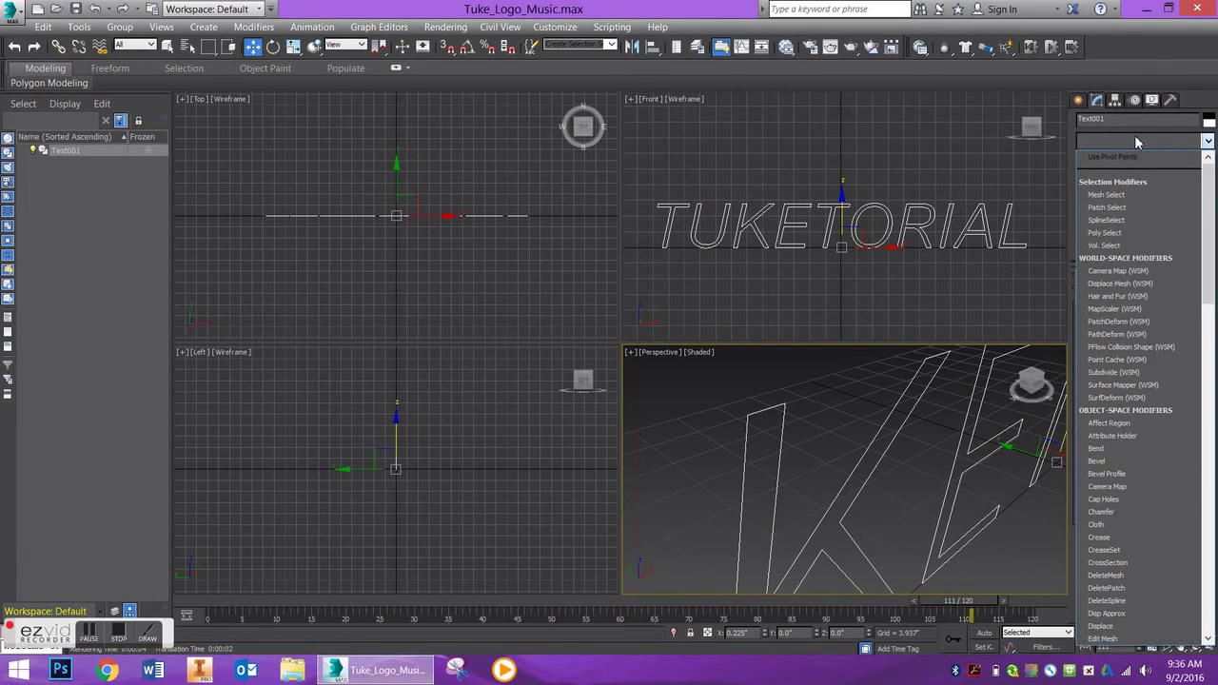
{"action": "type", "text": "ex"}
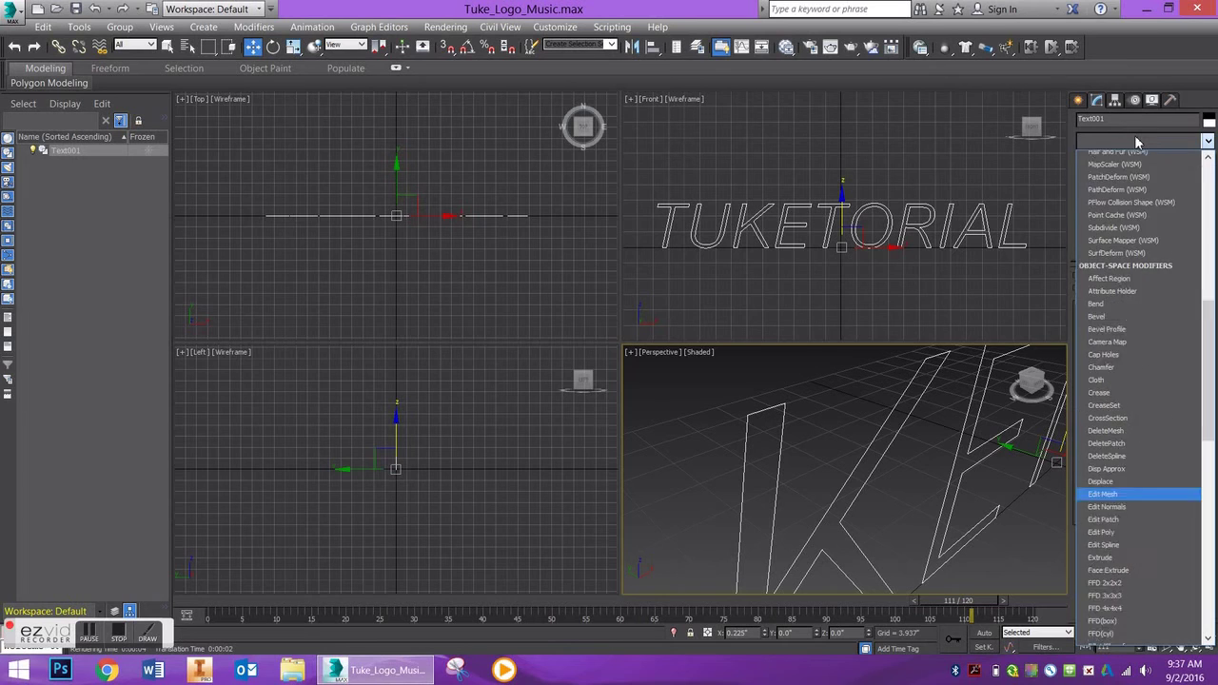
{"action": "key", "text": "Return"}
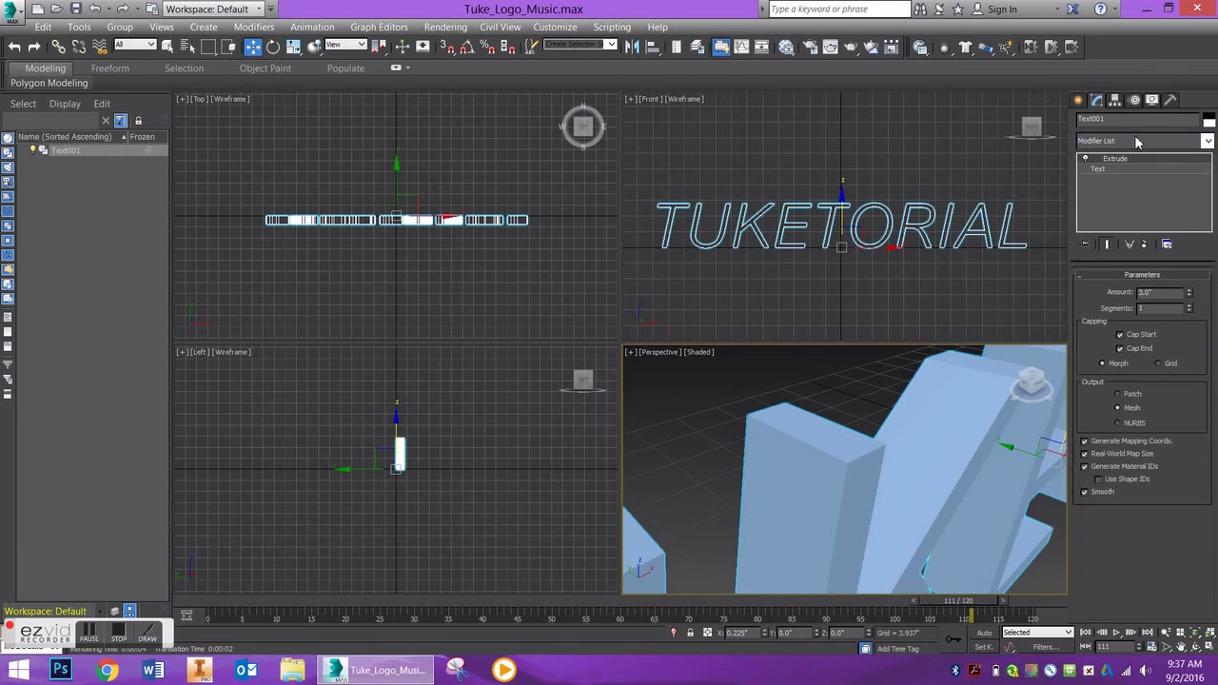
{"action": "scroll", "coordinate": [904, 466], "scroll_direction": "down", "scroll_amount": 5}
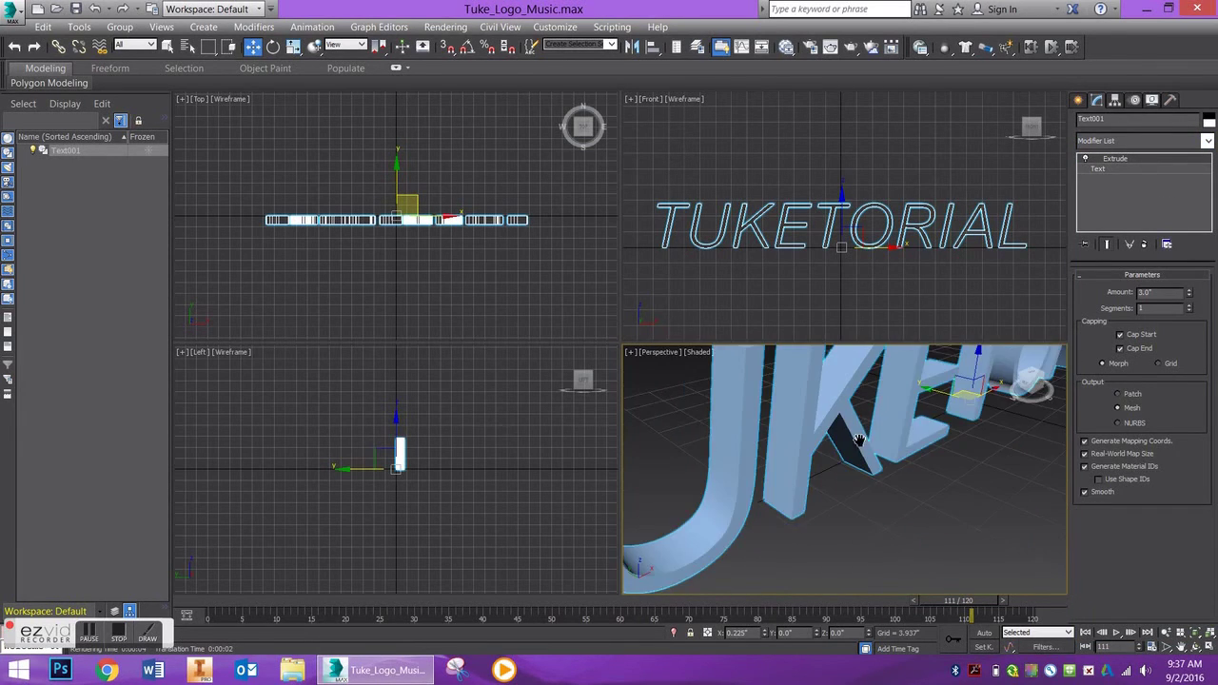
{"action": "left_click_drag", "start_coordinate": [1189, 292], "coordinate": [835, 517]}
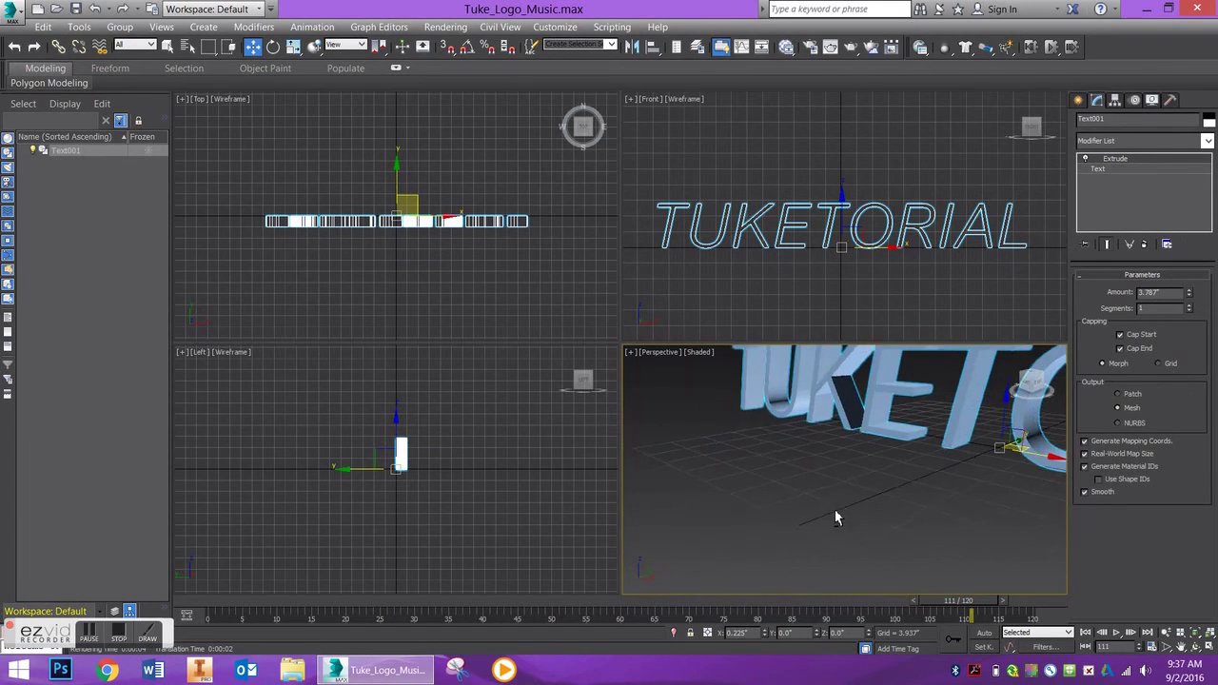
{"action": "middle_click_drag", "start_coordinate": [835, 517], "coordinate": [805, 442], "text": "alt"}
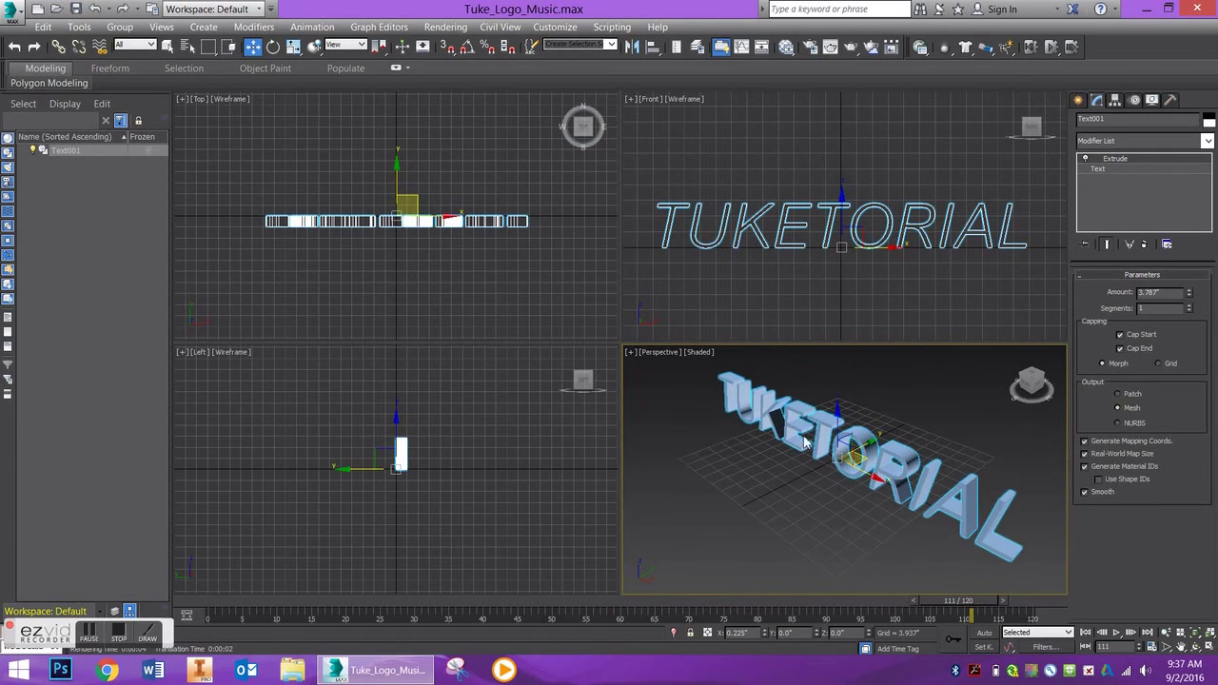
{"action": "left_click", "coordinate": [885, 398]}
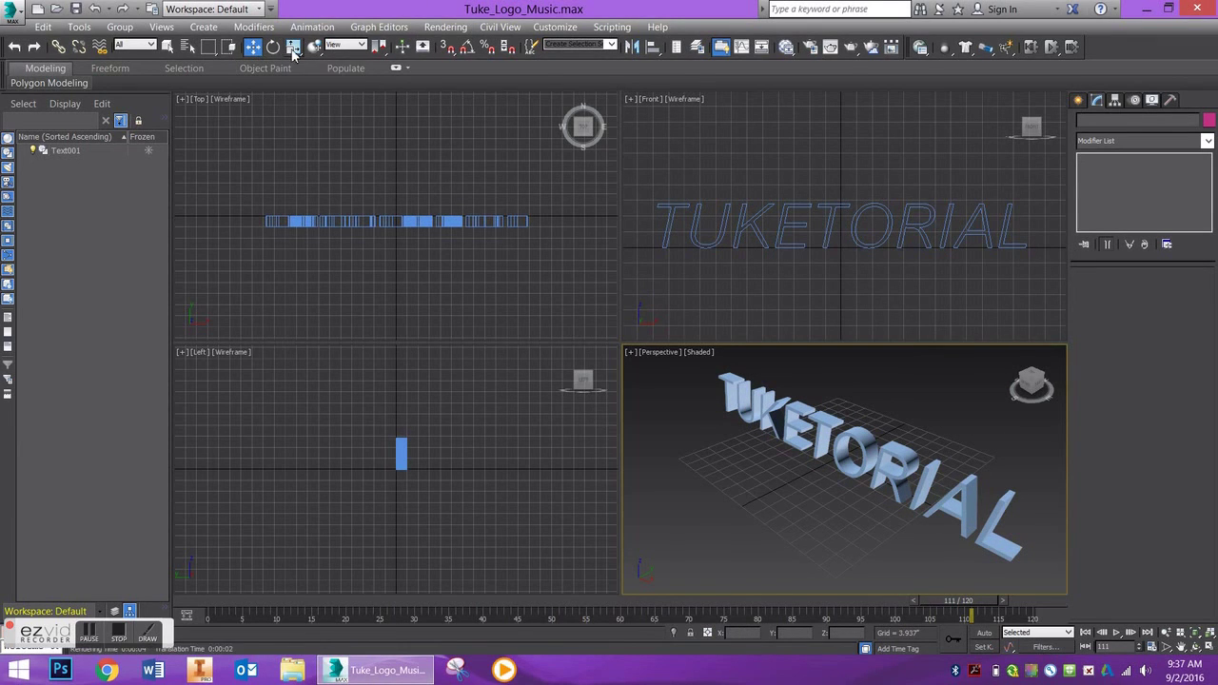
{"action": "left_click", "coordinate": [902, 464]}
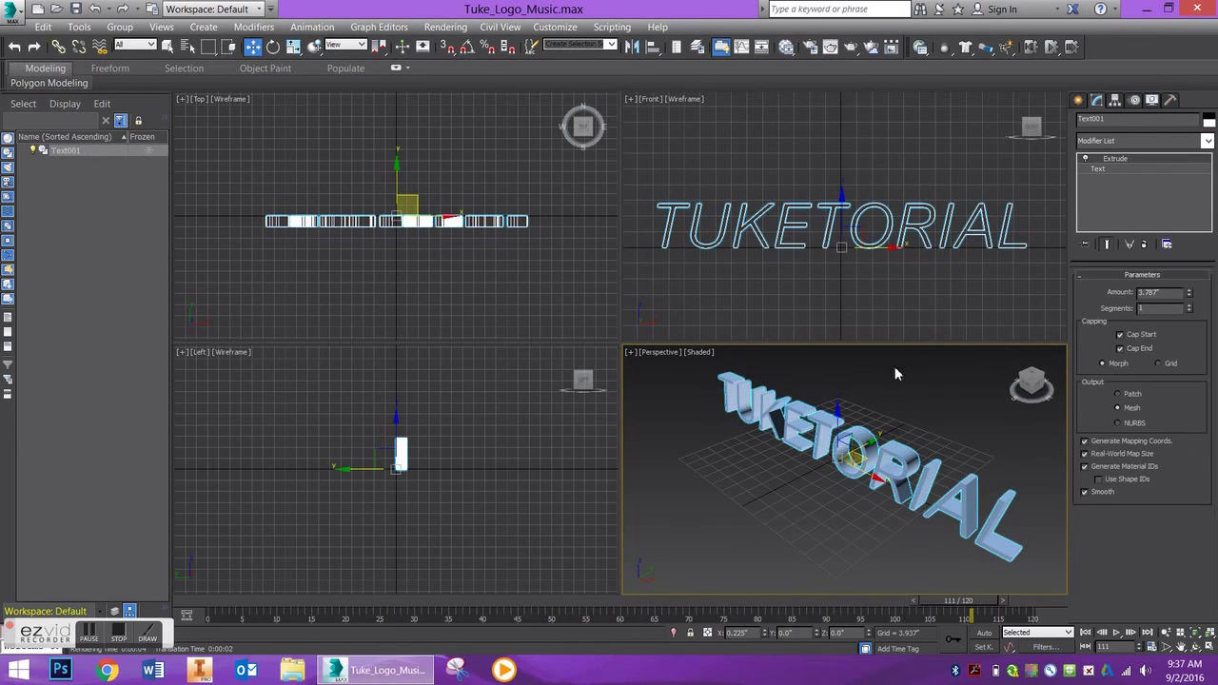